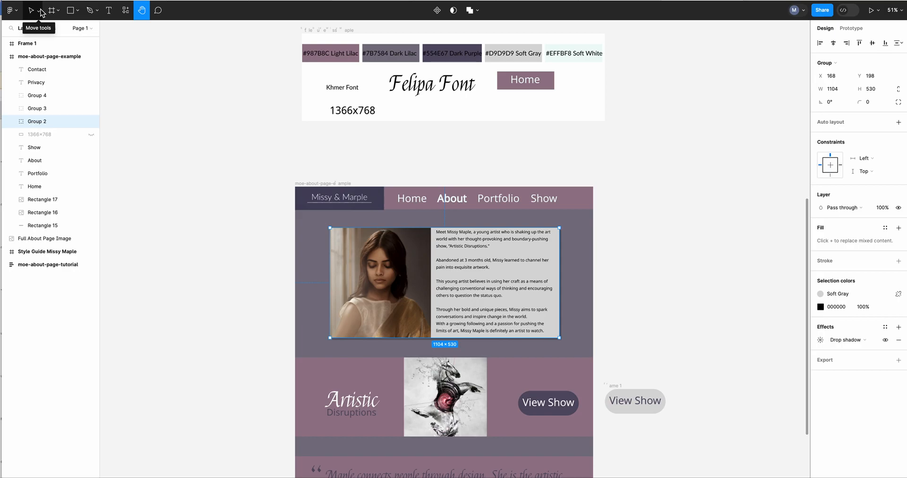
Switch from the Hand tool to the Move tool.
click(40, 10)
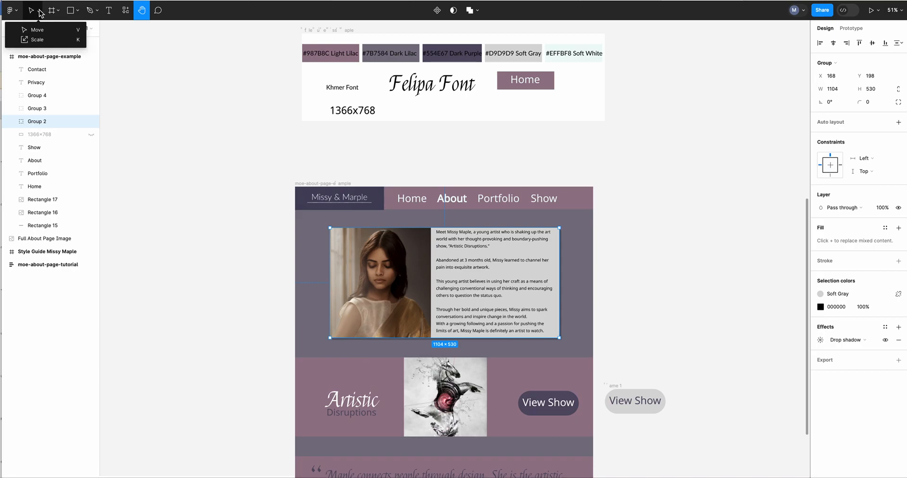
click(41, 10)
click(39, 11)
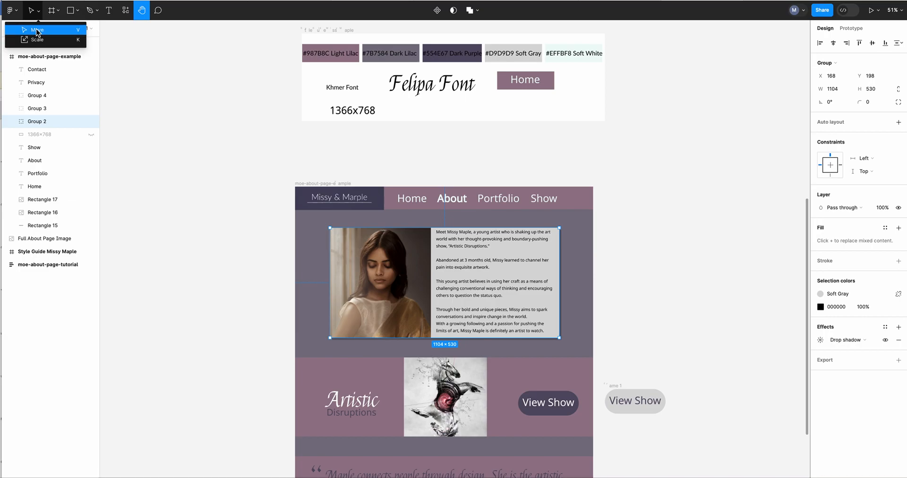
click(37, 32)
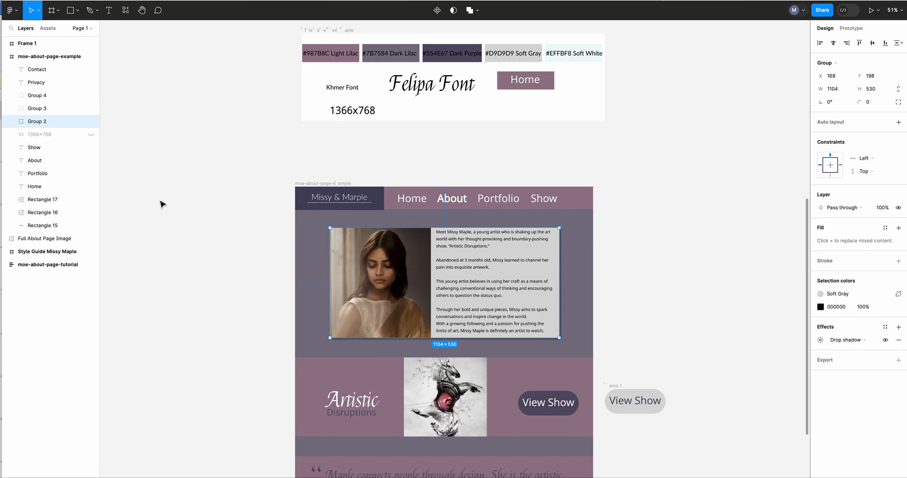
Try moving the Artistic Disruptions banner group partly outside the about page example frame, and undo the move.
click(352, 403)
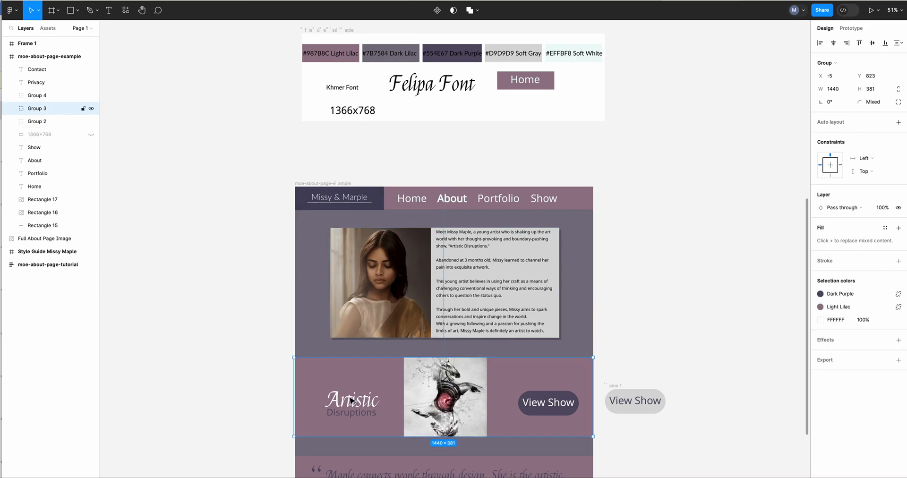
drag(363, 373, 238, 371)
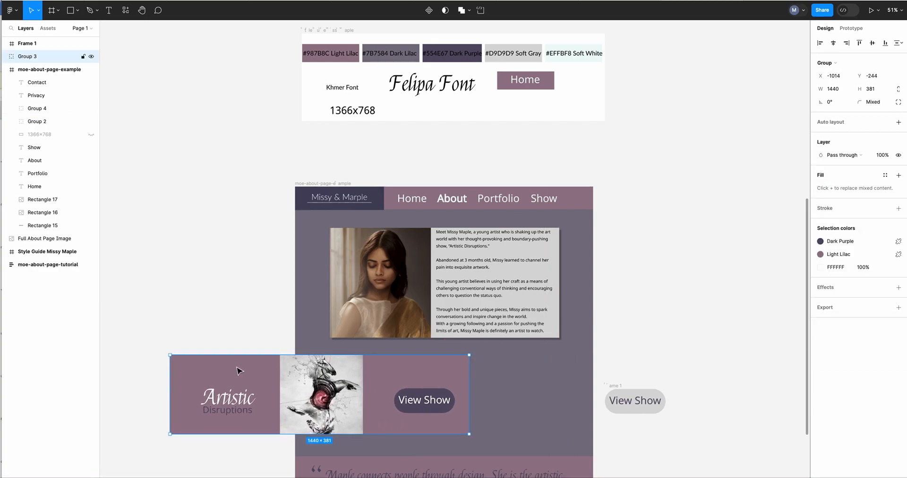
key(ctrl+z)
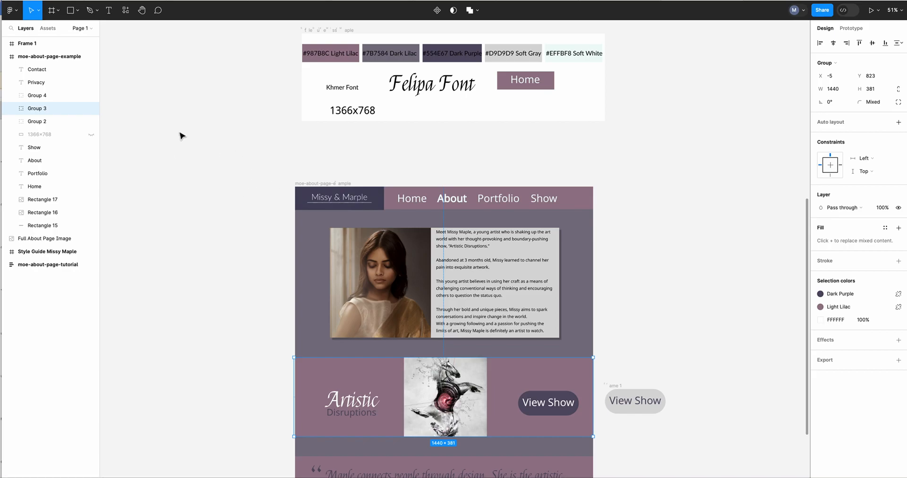
Pan across the canvas with the Hand tool to view the neighbouring page designs and return to the about page example.
click(142, 11)
drag(150, 145, 534, 122)
drag(253, 185, 387, 184)
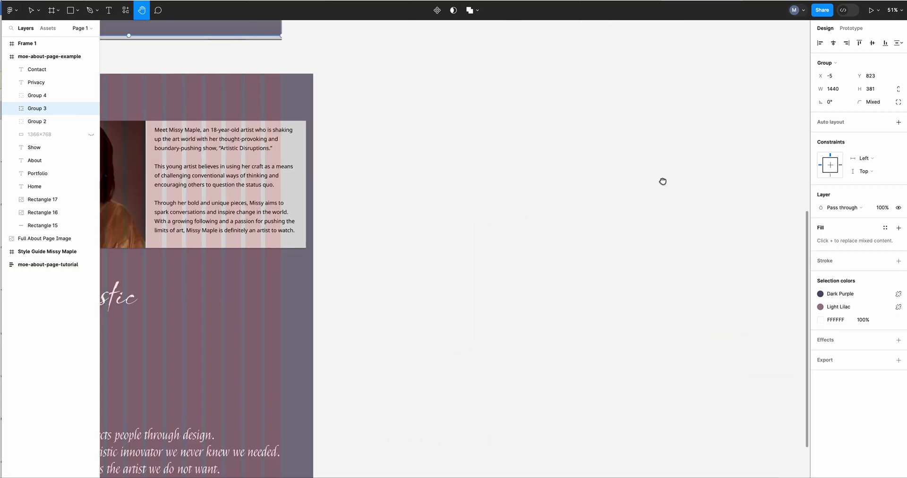
drag(663, 181, 141, 179)
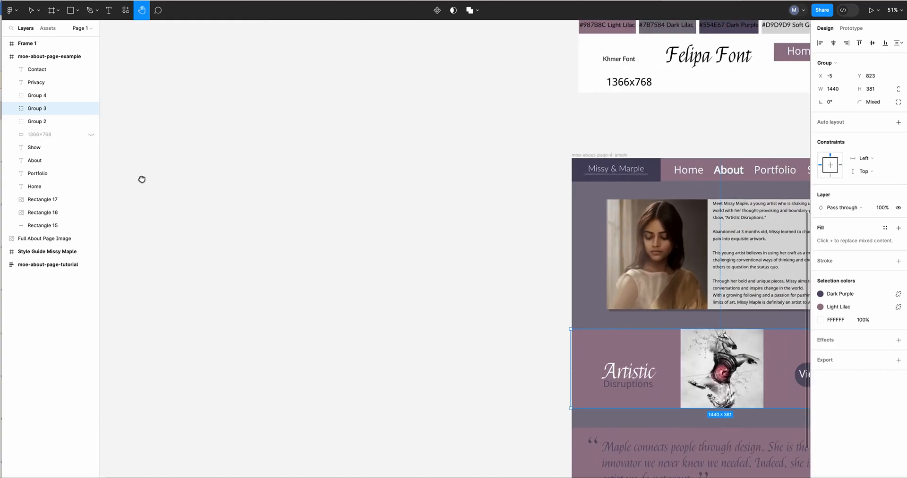
drag(405, 195, 104, 226)
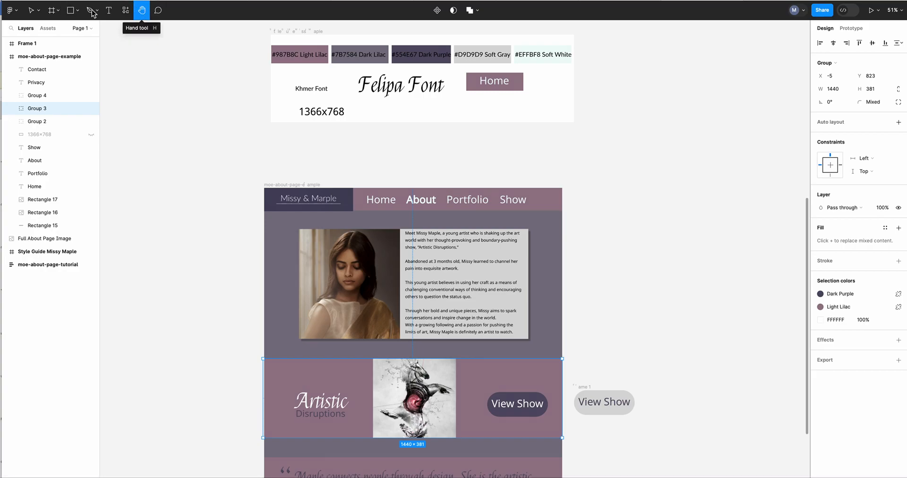
Select the moe-about-page-example frame with the Move tool.
click(33, 13)
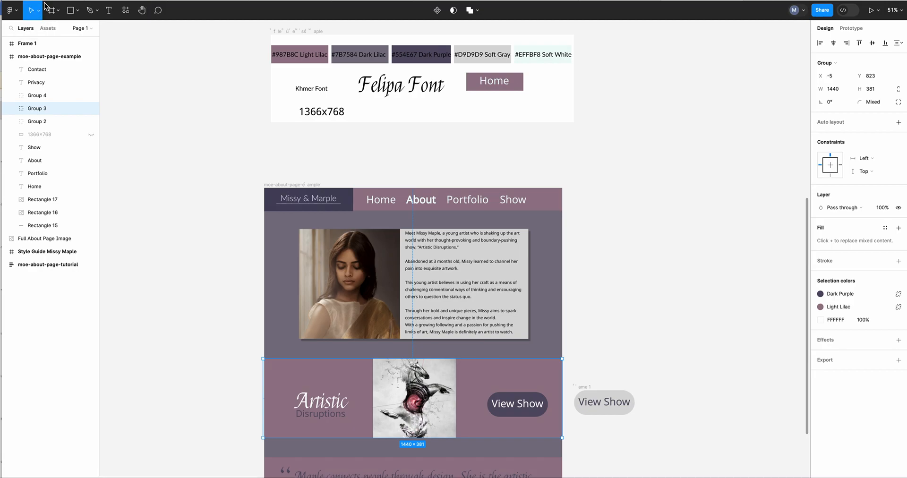
click(59, 11)
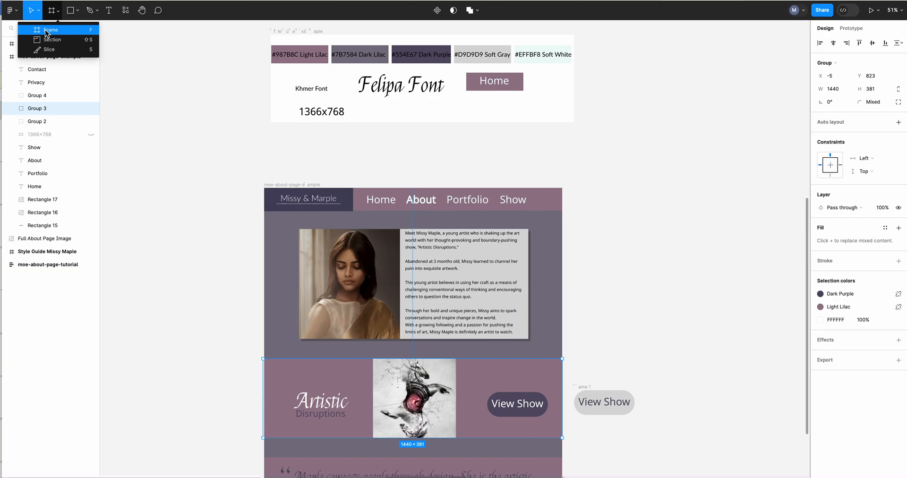
click(280, 186)
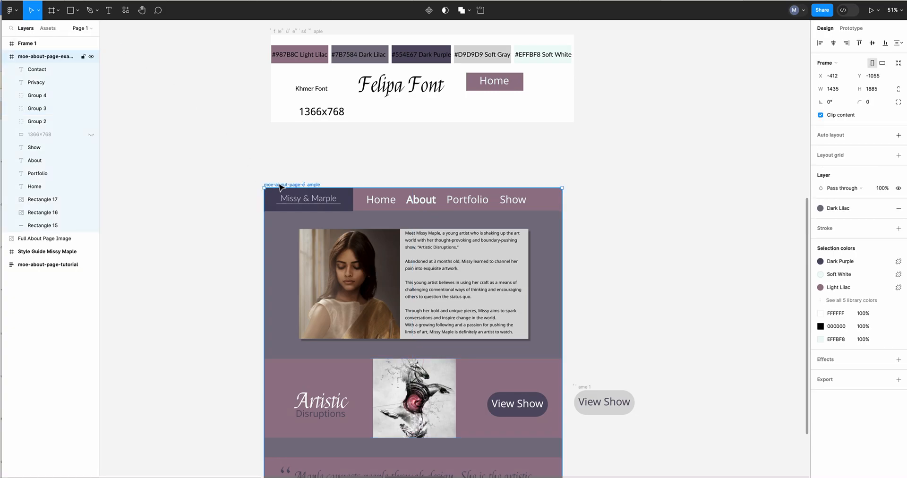
Examine the whole about page example frame and compare it with the full page image, tutorial frame and style guide on the canvas.
scroll(280, 188, down, 3)
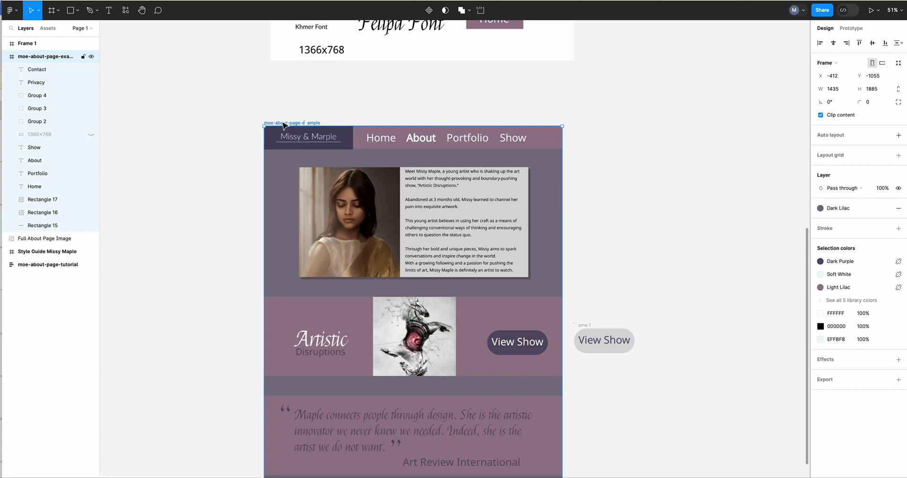
scroll(284, 126, down, 3)
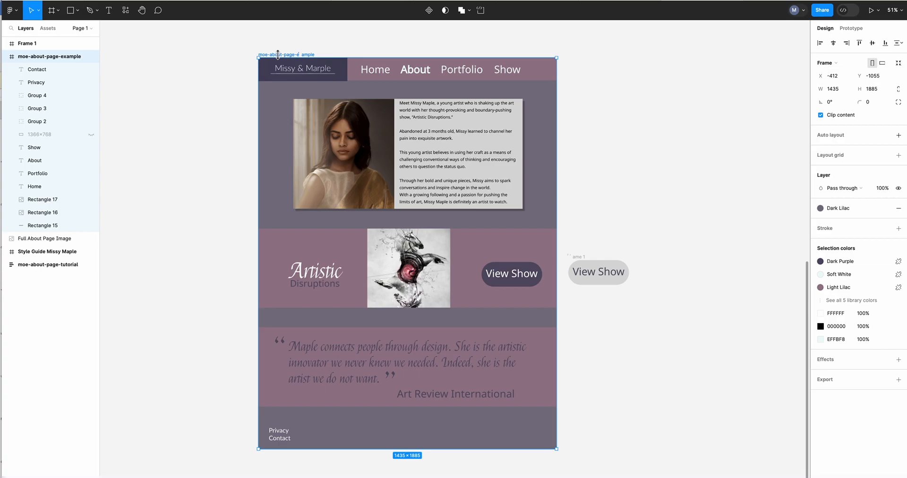
scroll(278, 55, down, 5)
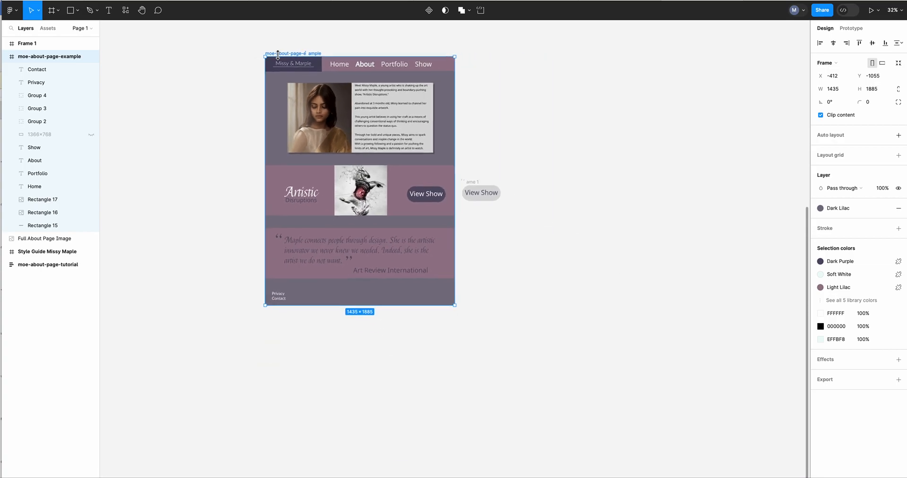
scroll(282, 85, up, 5)
scroll(282, 85, left, 4)
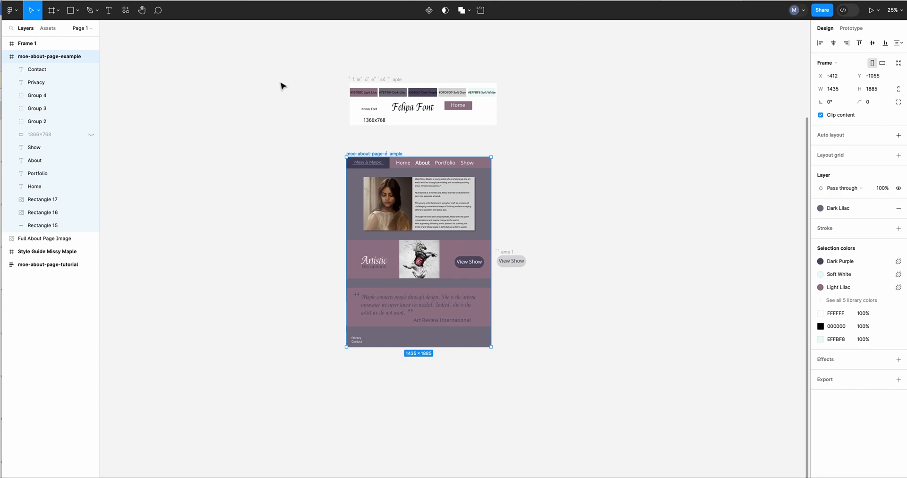
scroll(277, 92, down, 5)
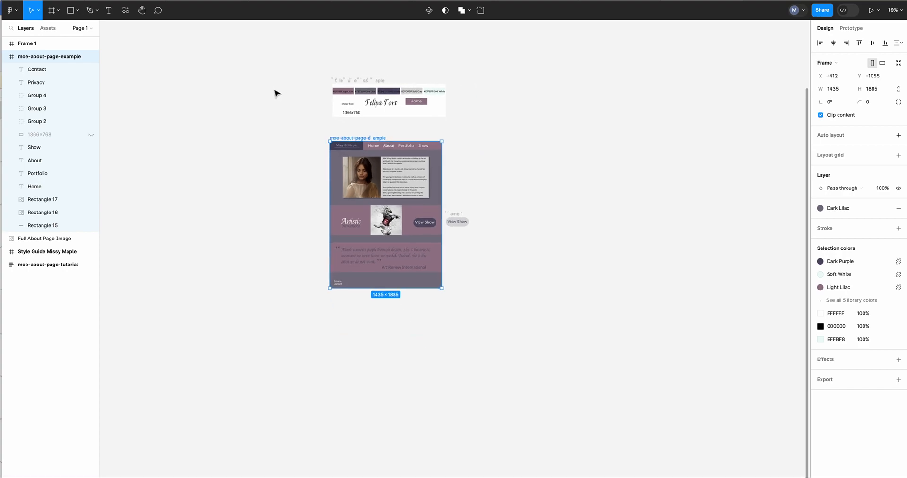
scroll(276, 93, left, 6)
scroll(277, 93, up, 2)
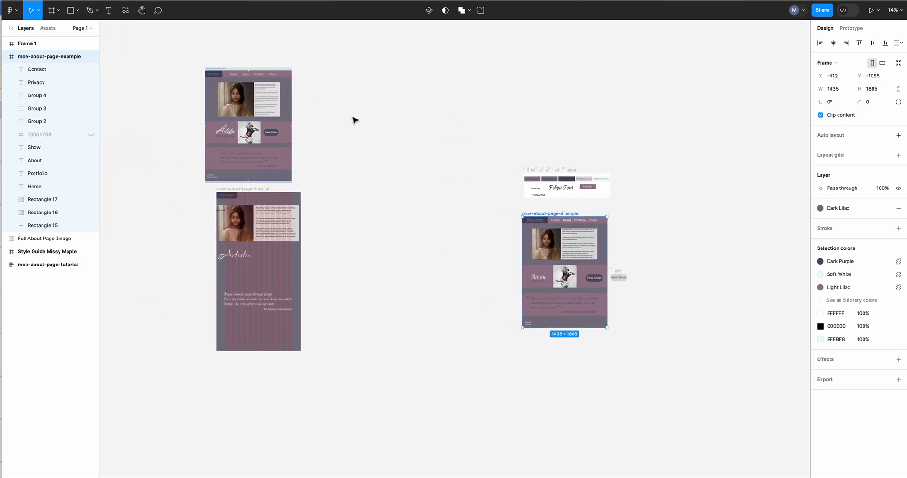
scroll(355, 120, left, 3)
scroll(355, 120, up, 2)
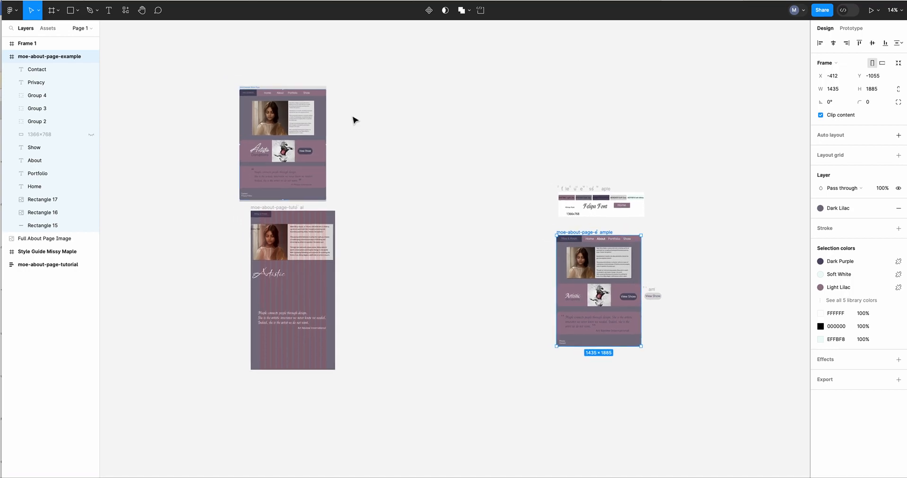
scroll(413, 123, up, 5)
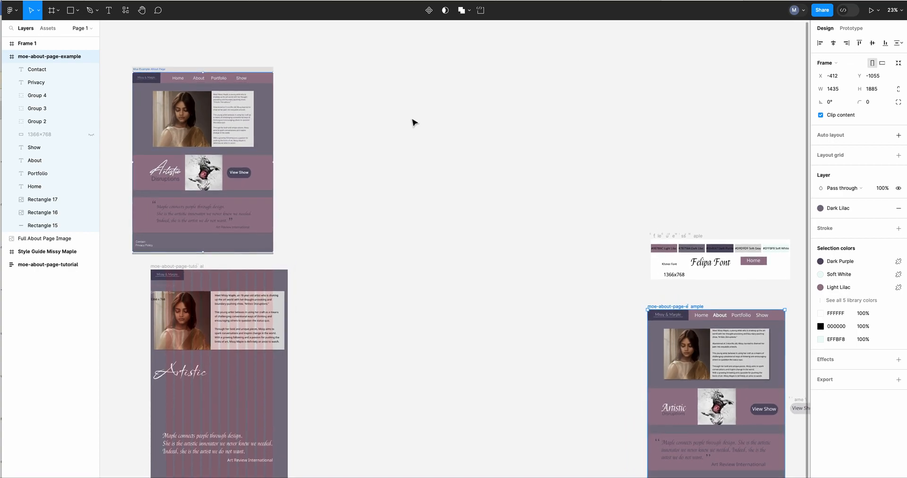
scroll(420, 132, down, 2)
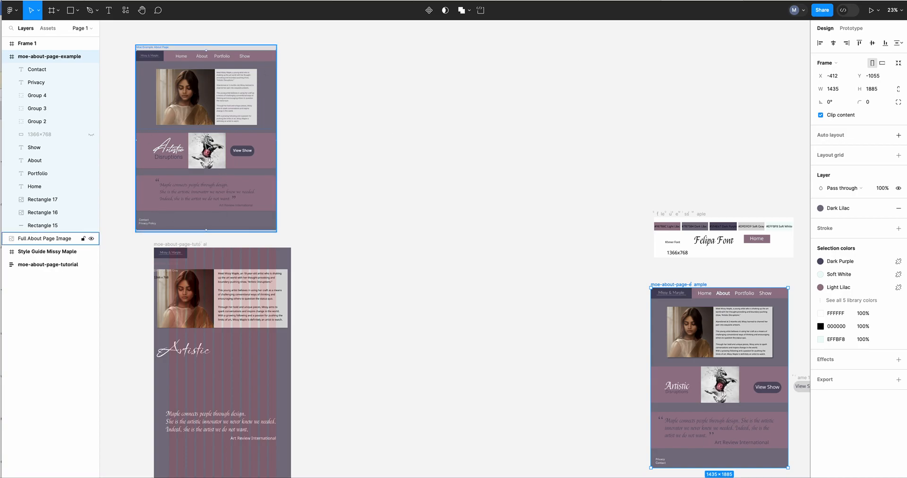
scroll(450, 143, right, 8)
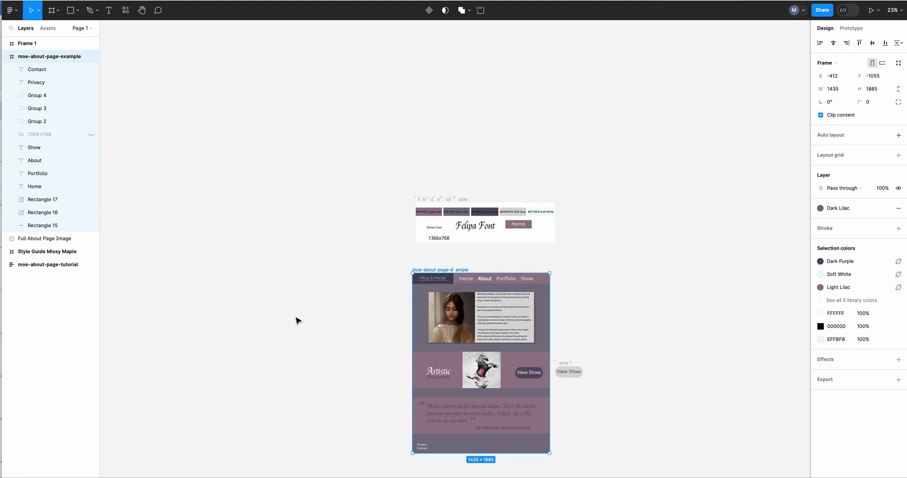
scroll(298, 320, left, 4)
scroll(297, 321, right, 3)
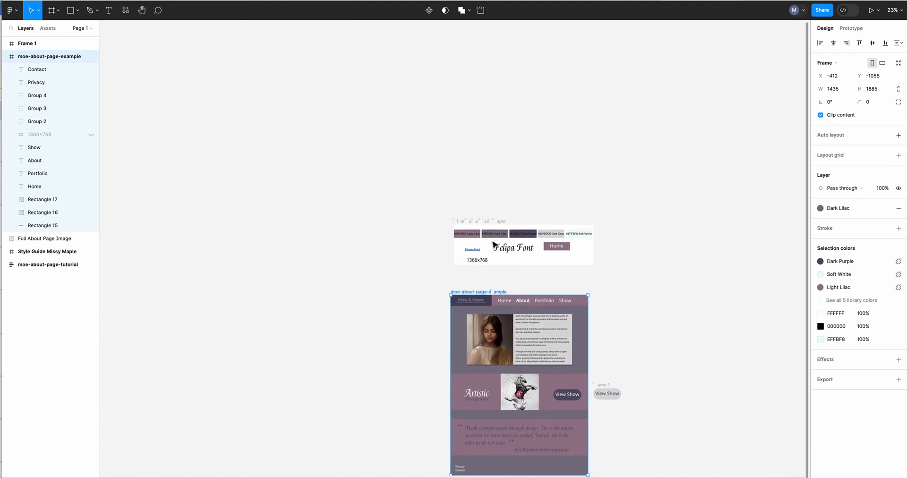
Select the Style Guide Missy Maple frame above the about page example.
click(461, 220)
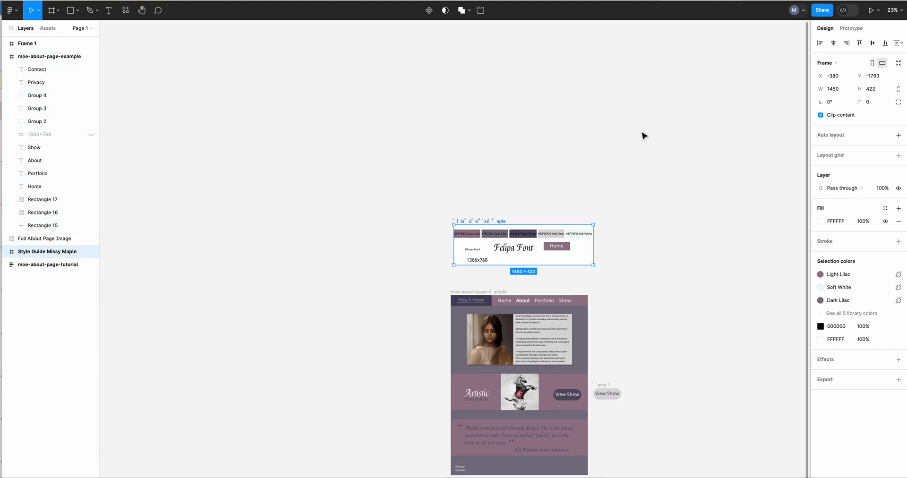
scroll(644, 136, right, 3)
scroll(643, 136, down, 2)
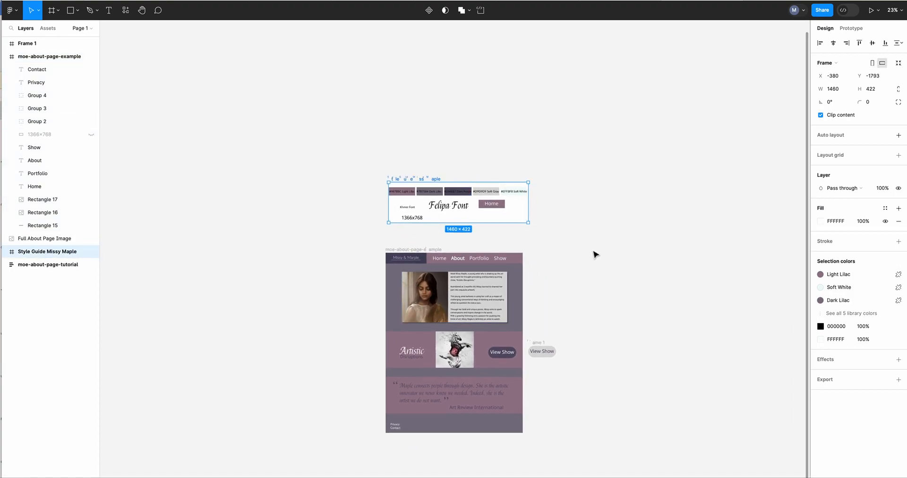
Zoom the canvas in to 50% and view the style guide together with the about page example.
click(895, 10)
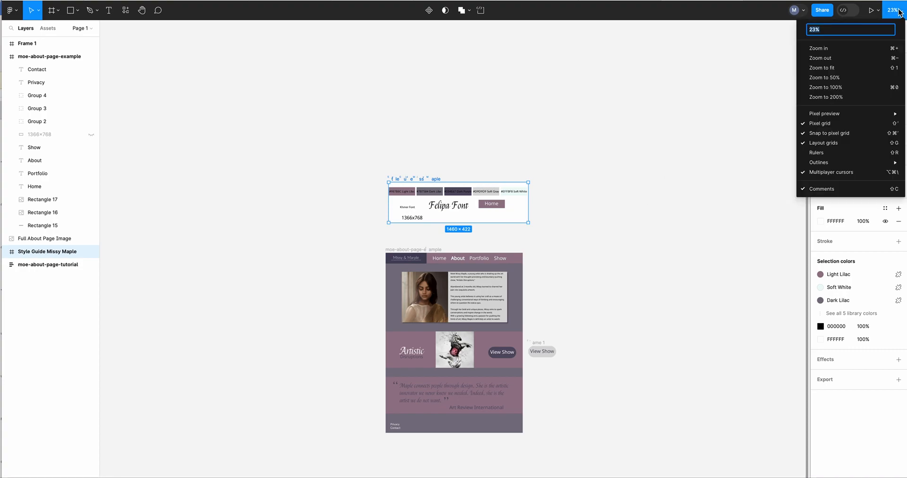
click(819, 48)
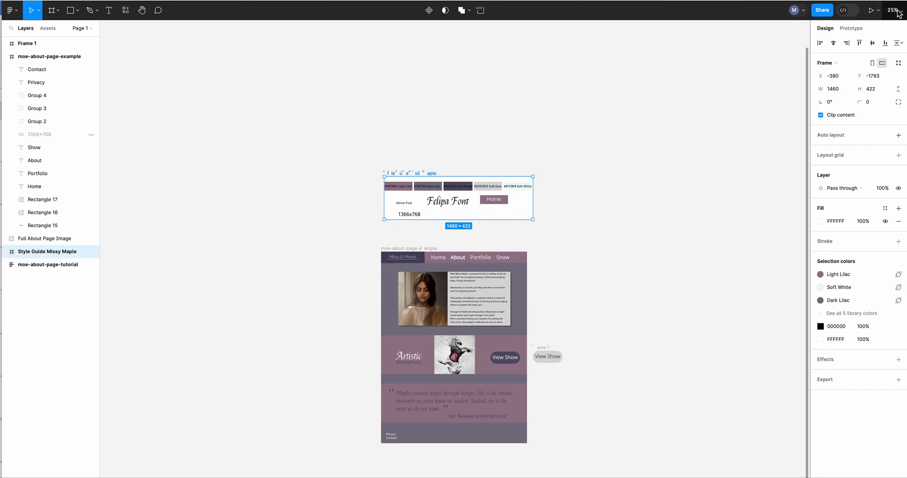
click(895, 10)
click(826, 52)
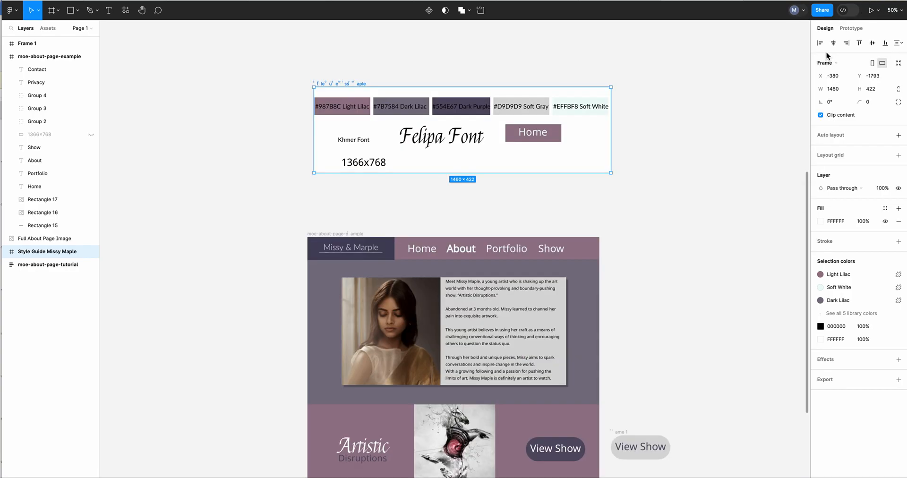
scroll(747, 175, down, 2)
scroll(747, 175, right, 1)
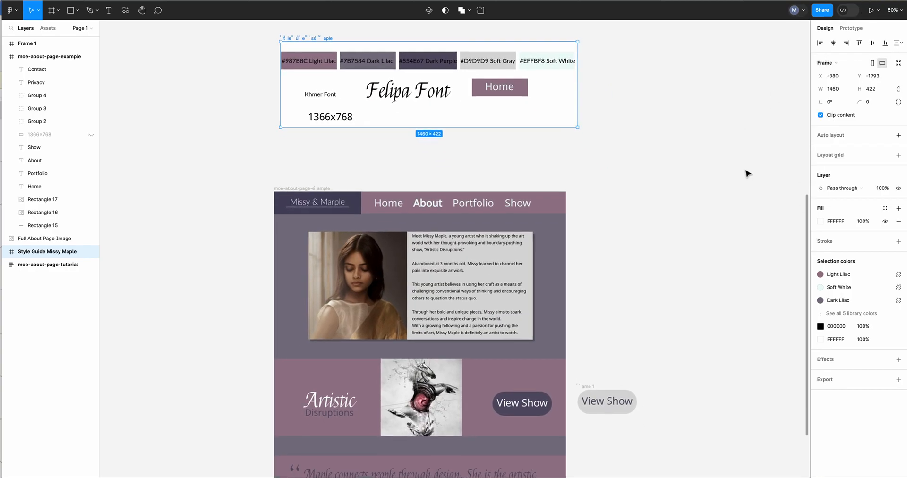
Set a custom canvas zoom of 75% and view the about page example.
click(895, 10)
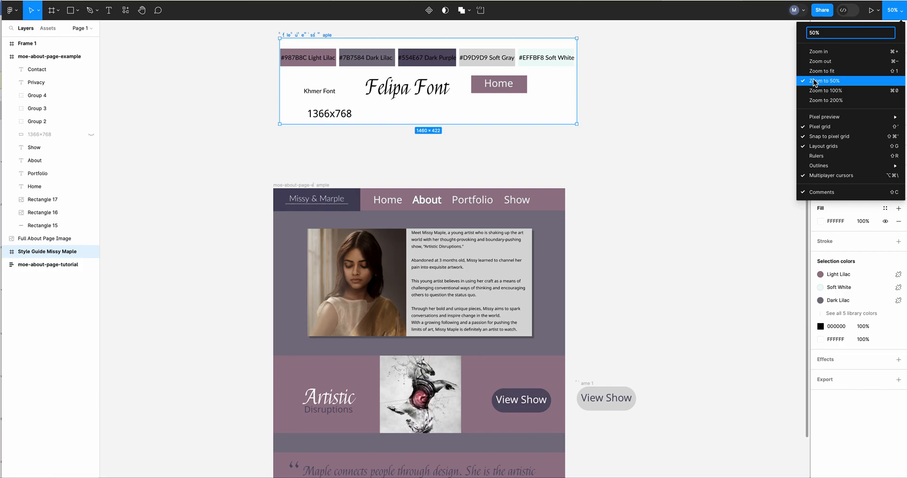
click(890, 12)
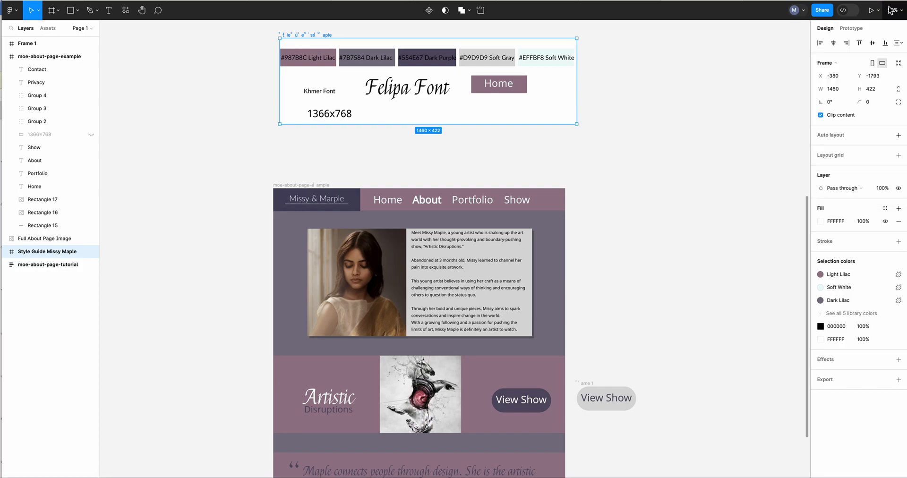
click(890, 10)
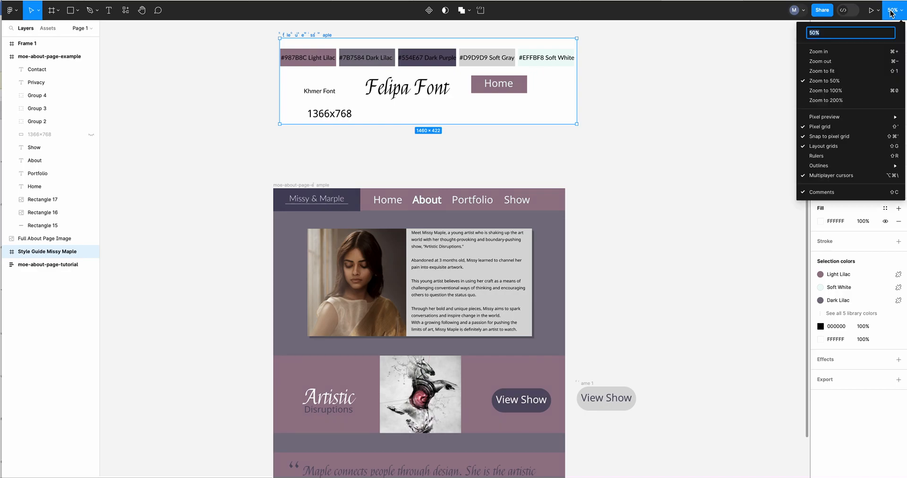
click(811, 33)
text(75)
key(Return)
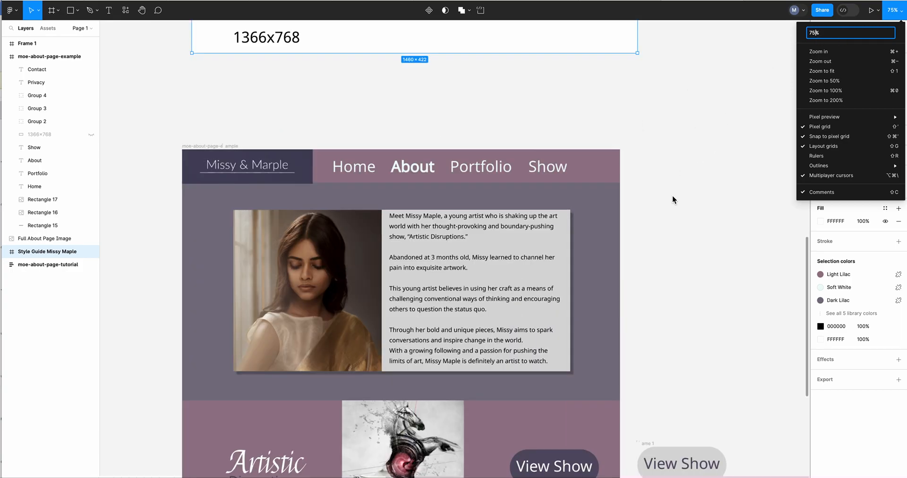
scroll(651, 223, down, 3)
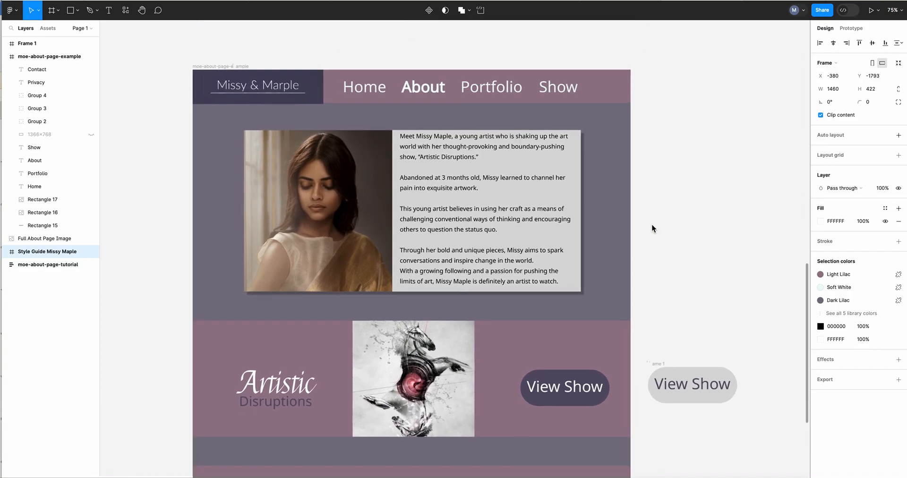
Review the available frame, shape and pen tool variants, the Text tool and the component library resources.
click(58, 12)
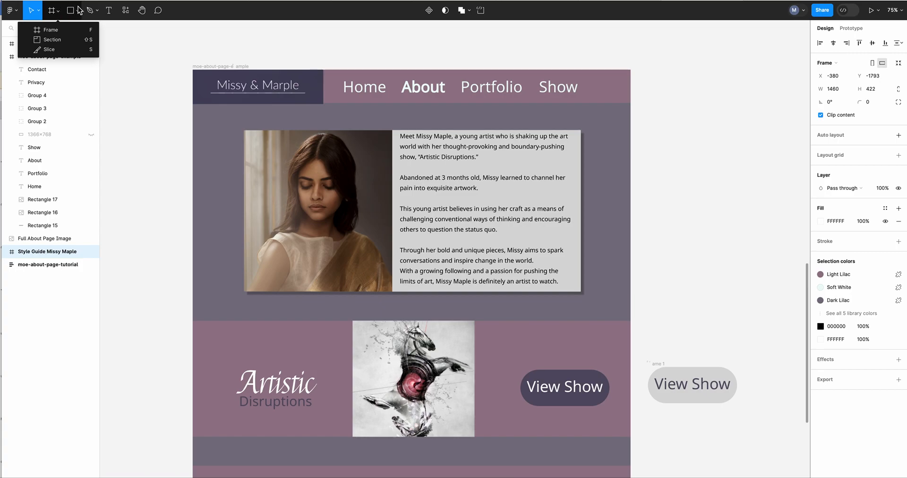
click(77, 12)
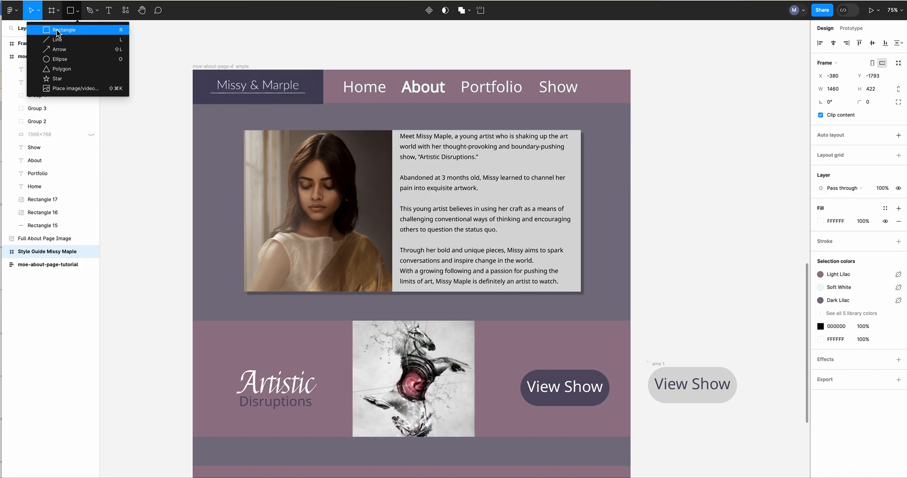
click(98, 11)
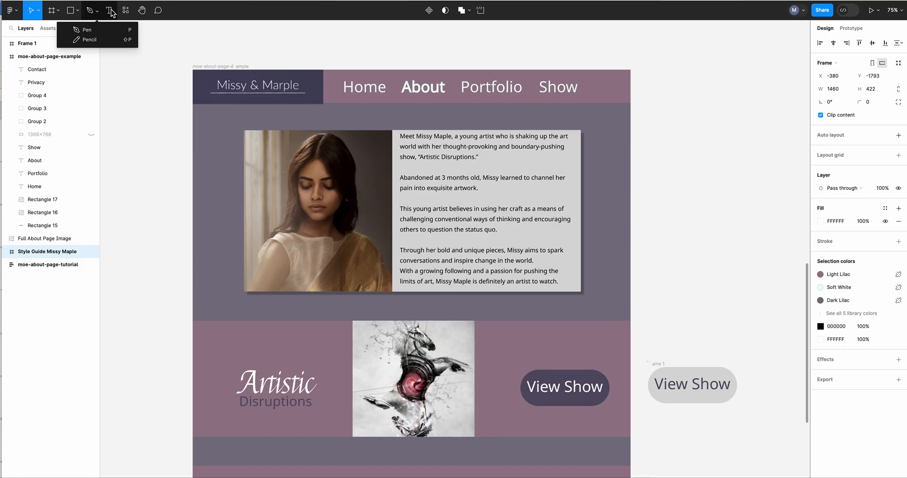
click(112, 11)
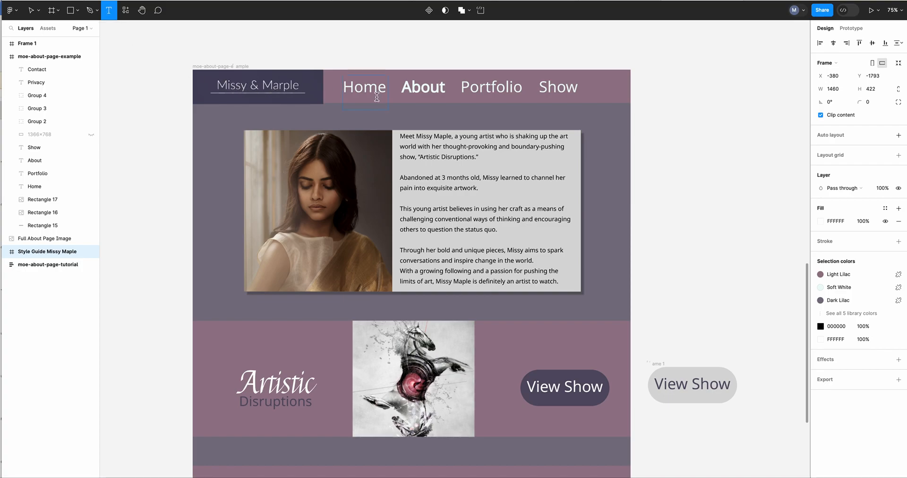
click(126, 10)
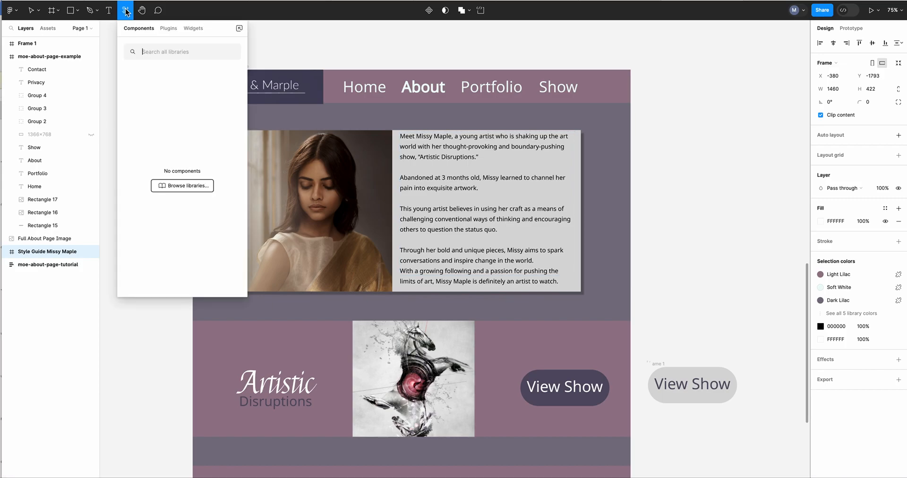
click(126, 10)
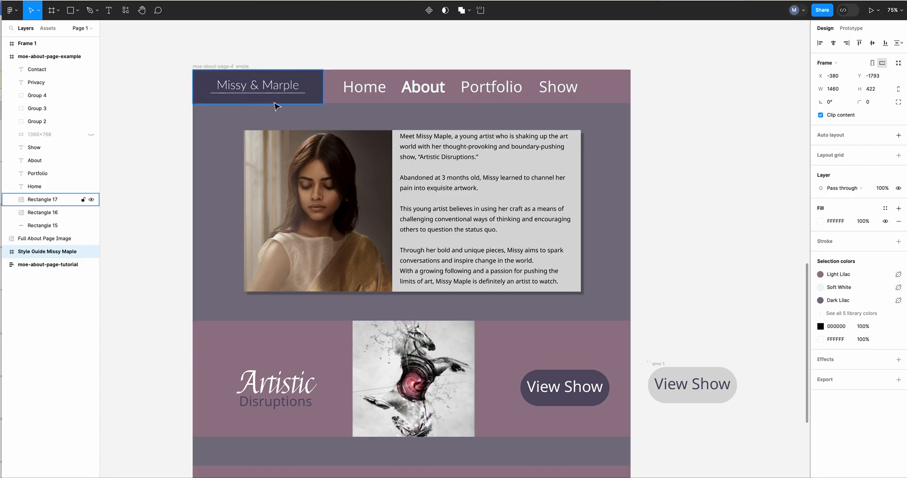
Select the moe-about-page-example frame and its About navigation text to inspect their layers and properties.
click(217, 68)
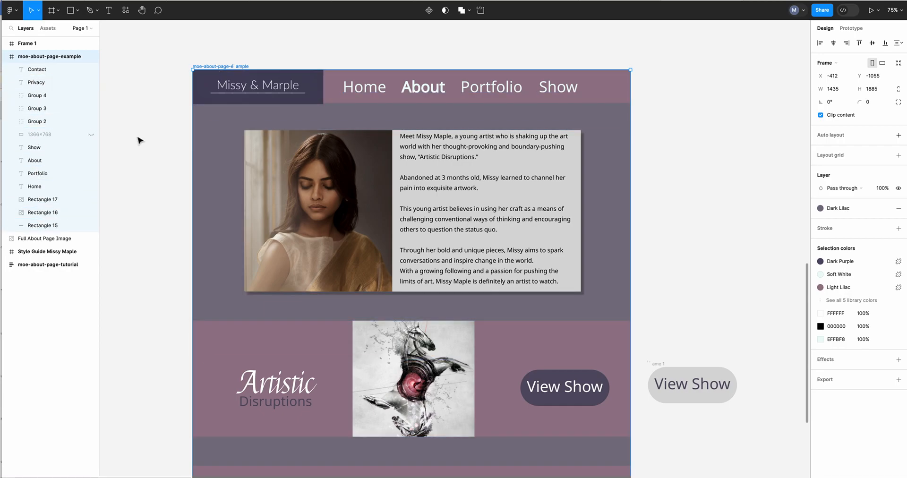
click(428, 92)
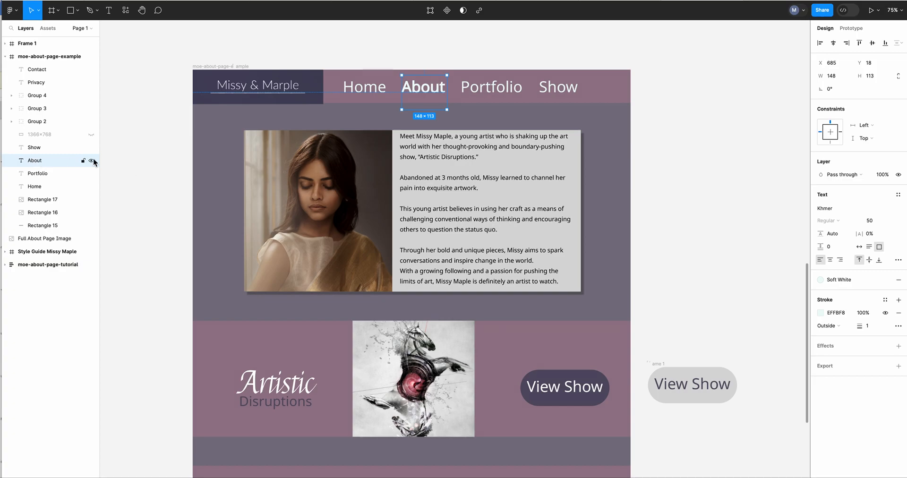
Inspect the grouped content below the navigation, selecting the biography group and the paragraph text nested inside it.
click(269, 378)
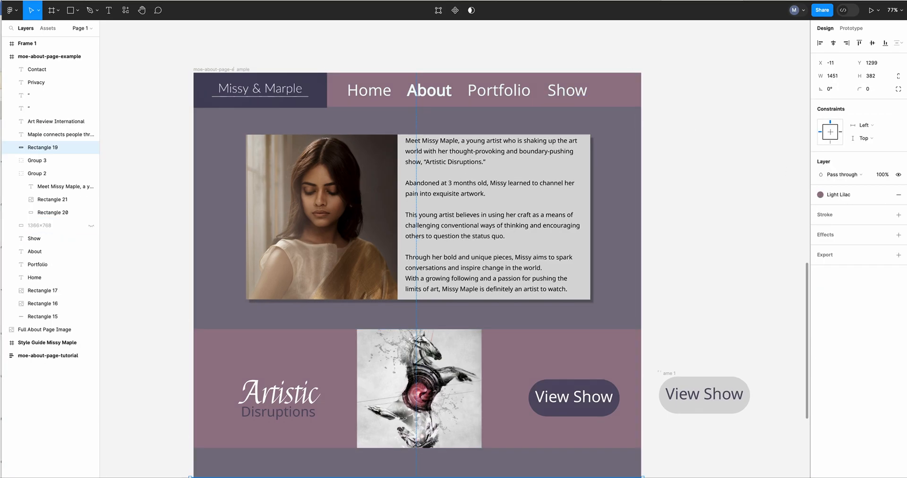
click(444, 172)
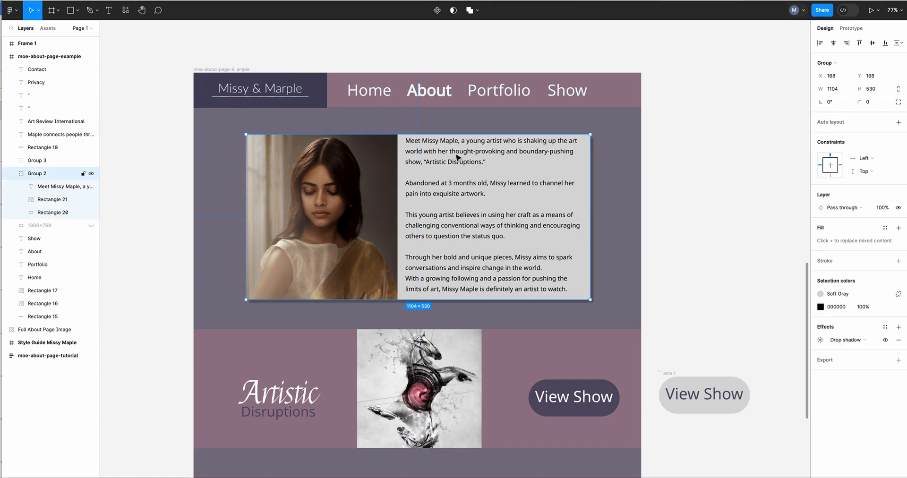
double_click(457, 157)
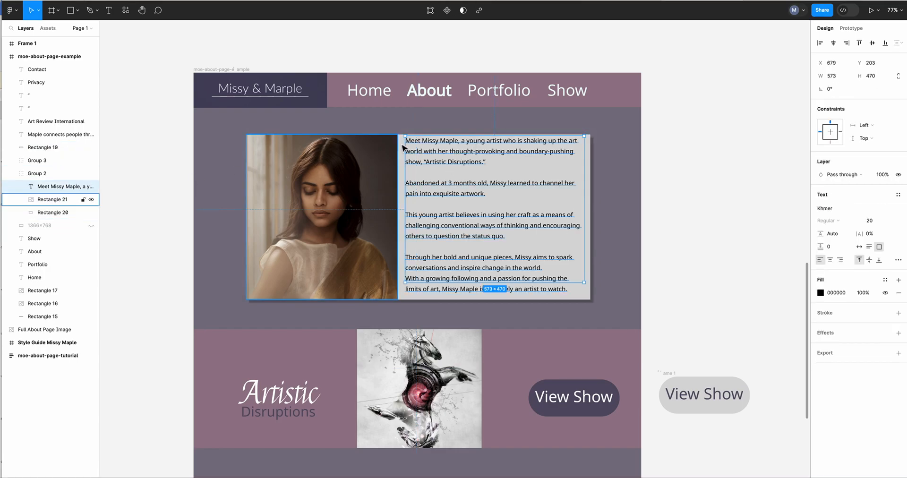